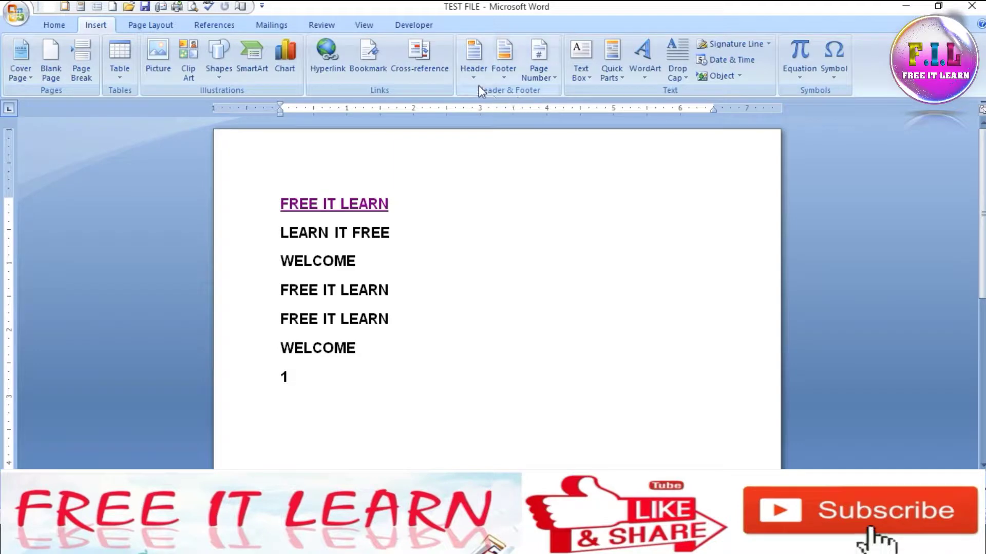
- Browse the built-in header designs and close the gallery without choosing one
click(475, 72)
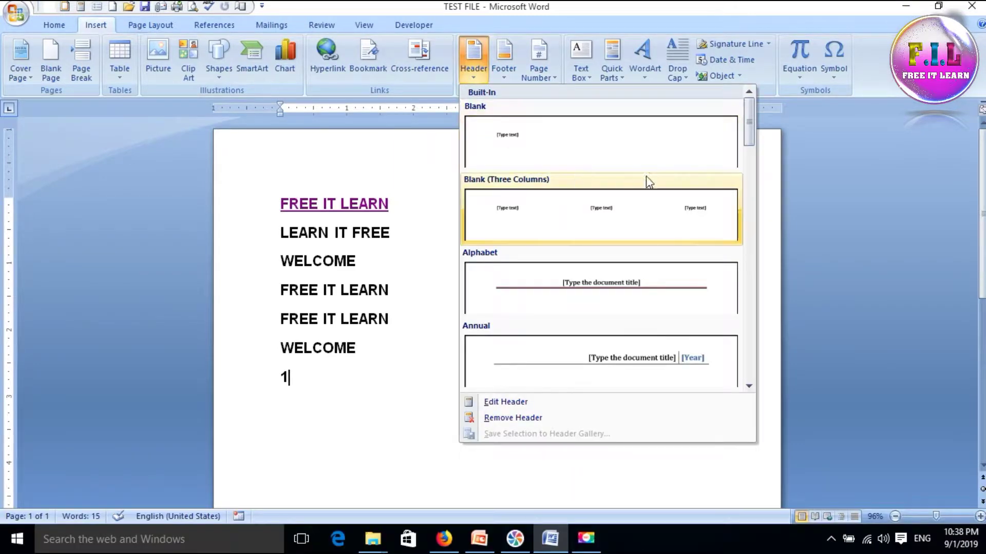
drag(749, 127, 750, 119)
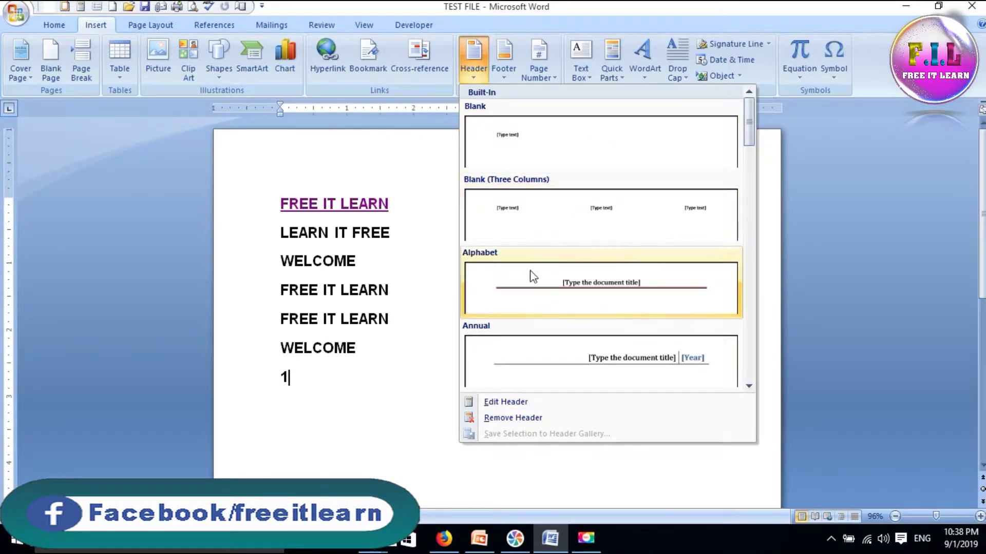
click(749, 137)
mouse_move(749, 139)
mouse_down()
mouse_move(747, 372)
mouse_move(765, 122)
mouse_up()
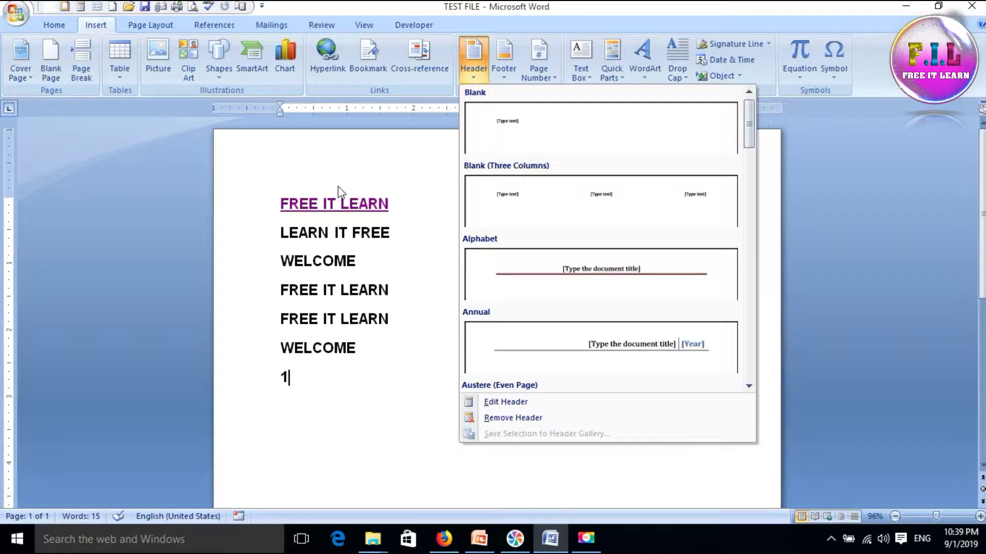
click(279, 204)
- Insert an empty line above FREE IT LEARN and open the page header for editing
click(280, 205)
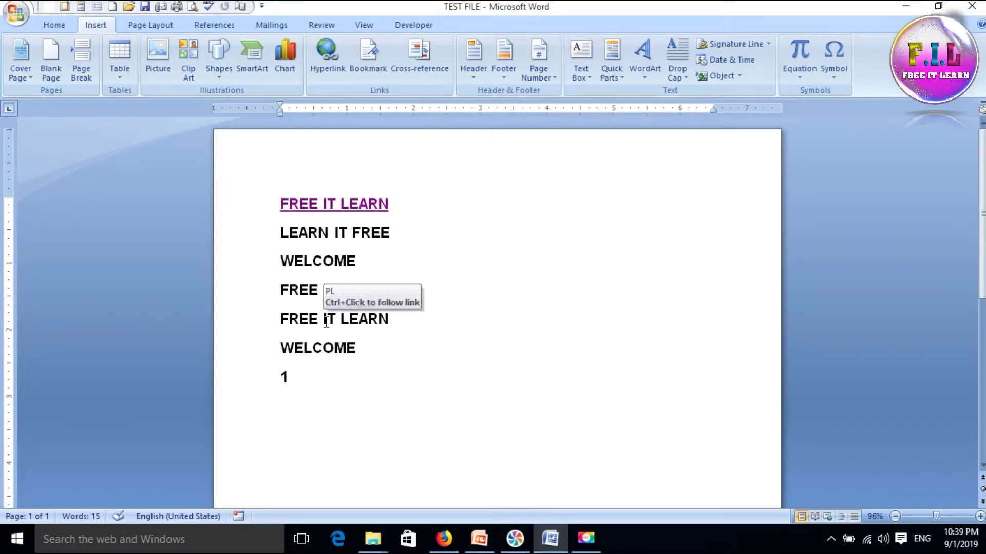
key(Return)
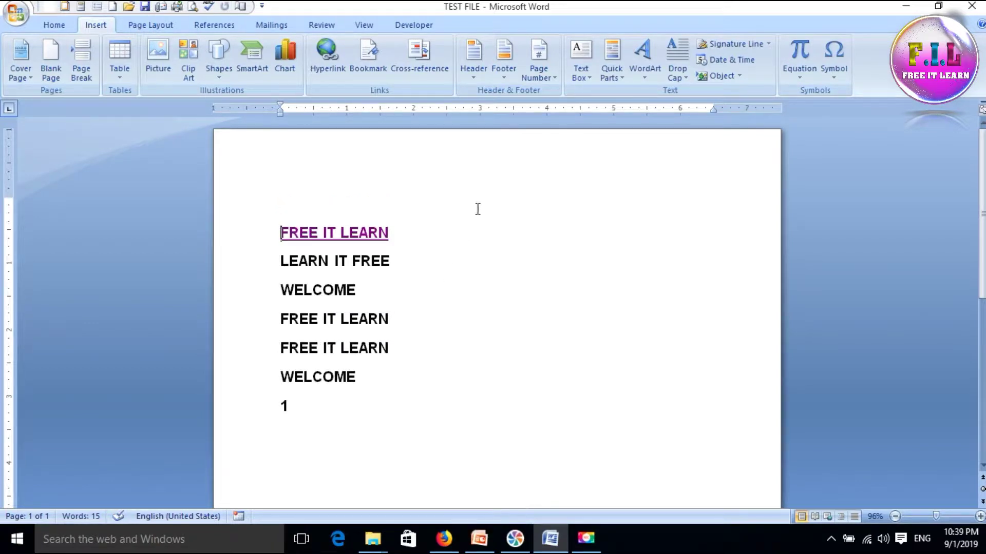
double_click(494, 159)
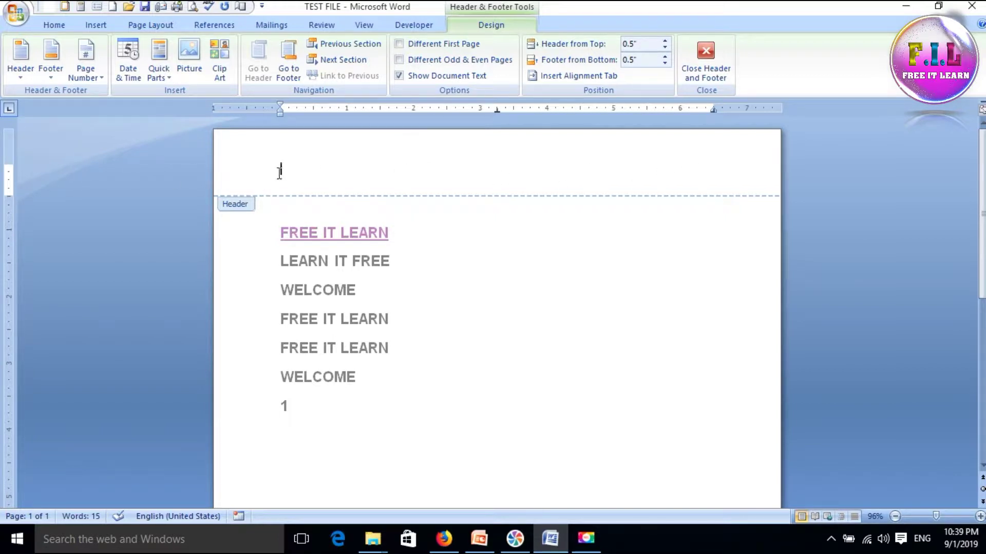
scroll(349, 308, down, 2)
scroll(379, 378, down, 5)
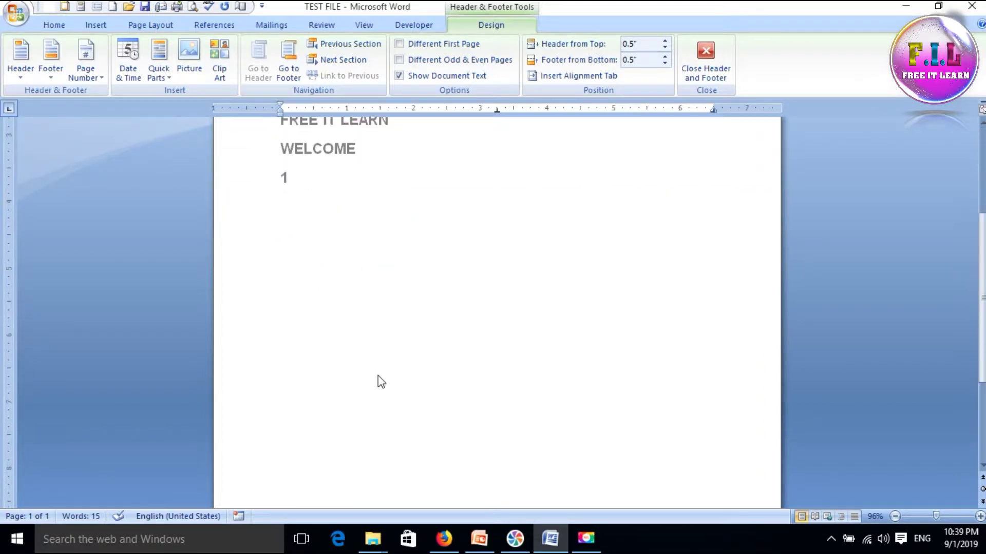
scroll(380, 394, down, 5)
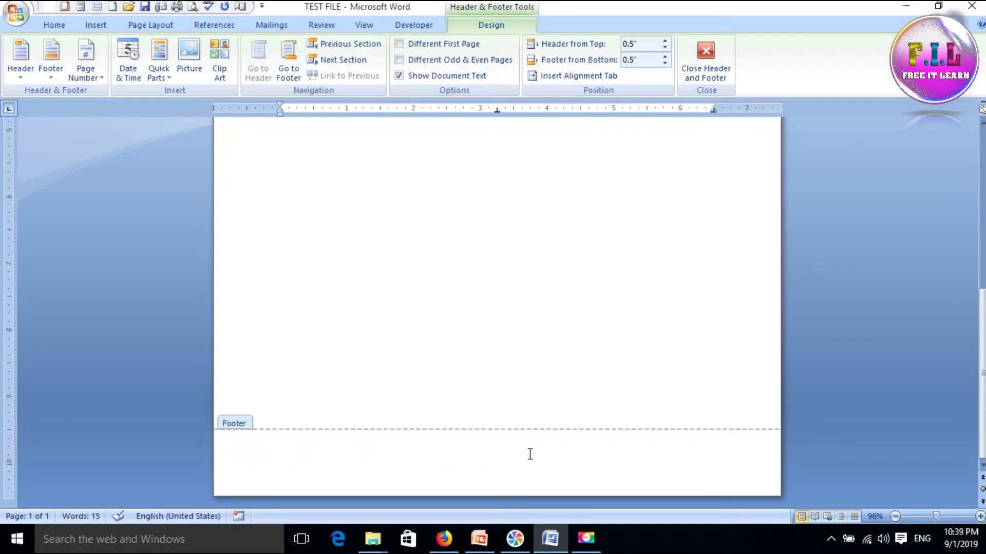
scroll(172, 218, up, 5)
scroll(170, 213, up, 1)
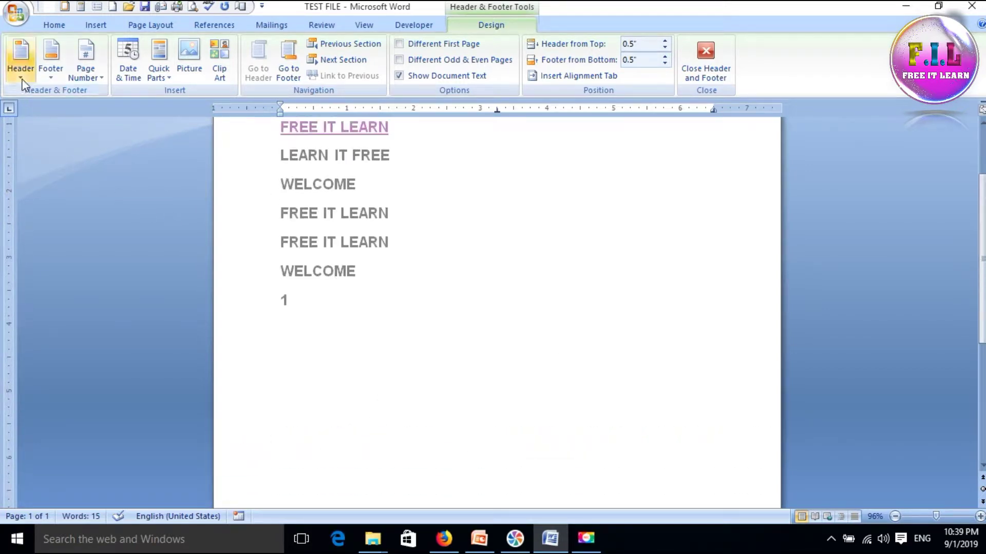
- Type 1 in the header, trying centre and right alignment before settling on left
click(22, 84)
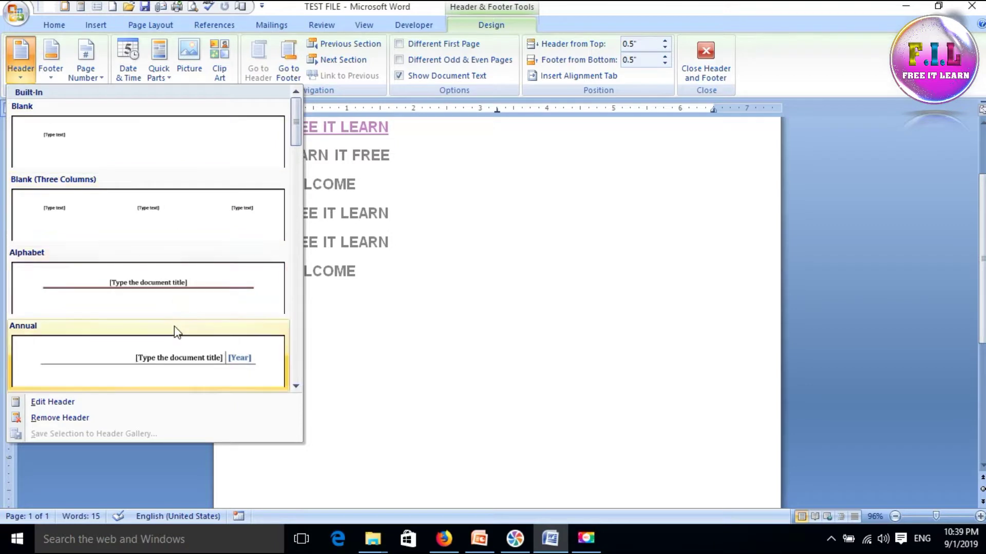
click(548, 227)
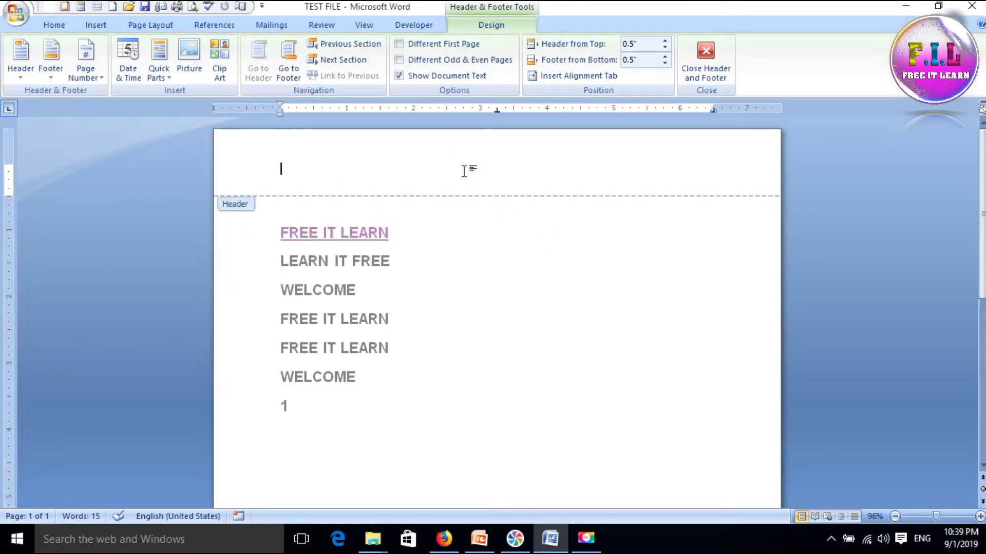
text(1)
key(ctrl+e)
key(ctrl+r)
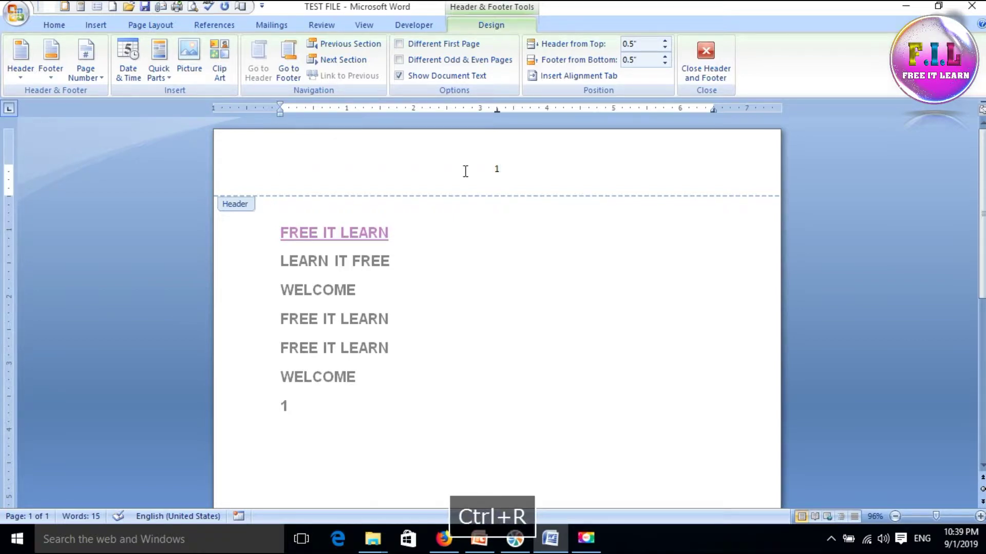
key(ctrl+r)
key(ctrl+e)
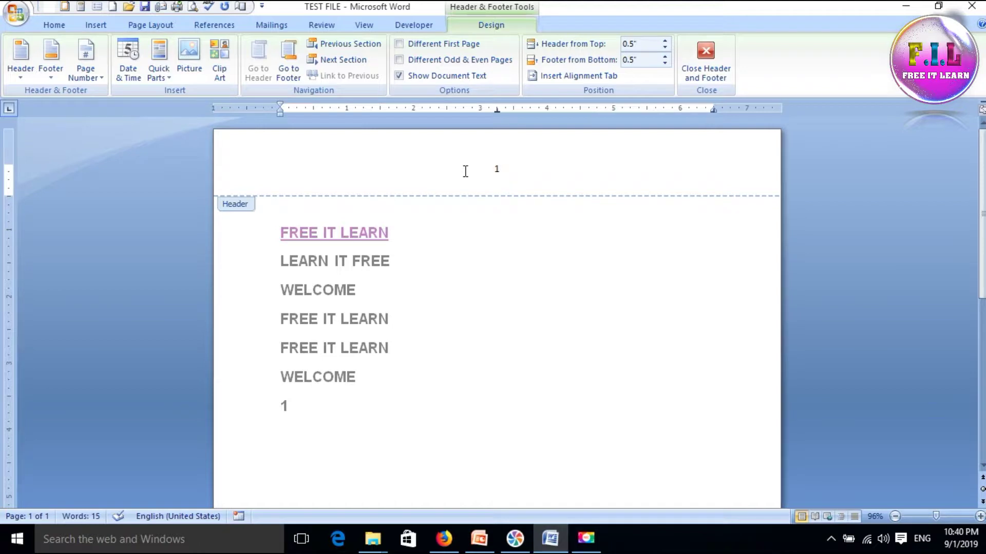
key(ctrl+l)
click(20, 67)
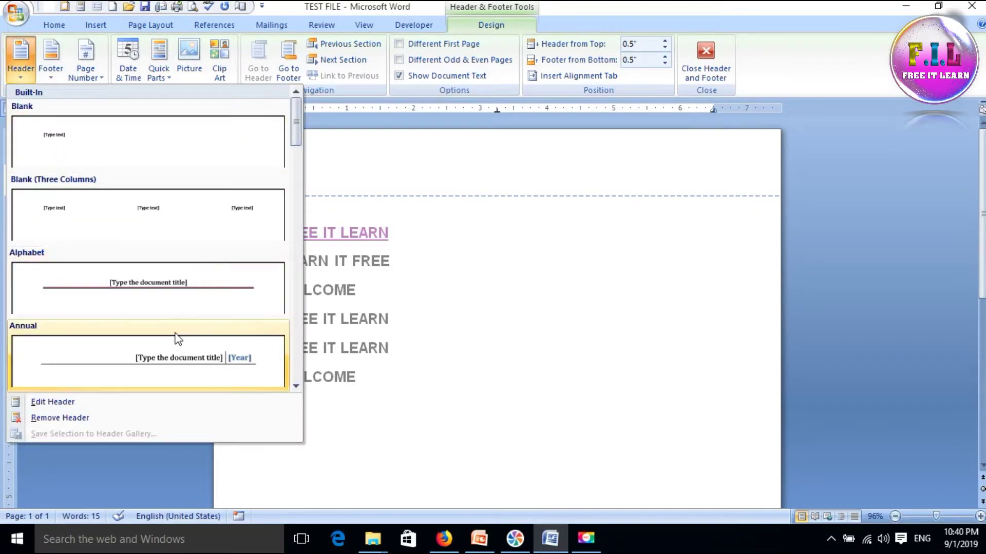
- Apply the Annual header design and select its document title placeholder
click(179, 358)
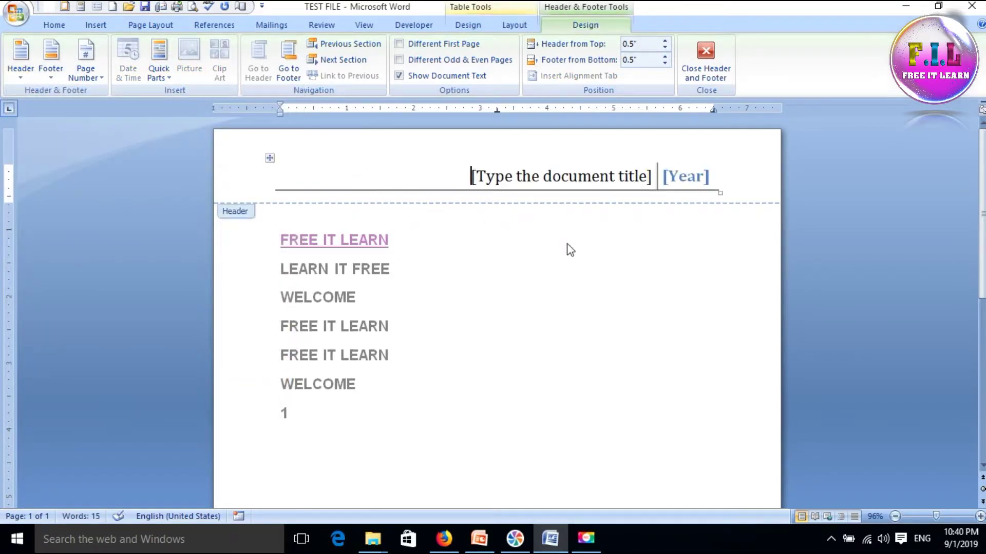
click(650, 177)
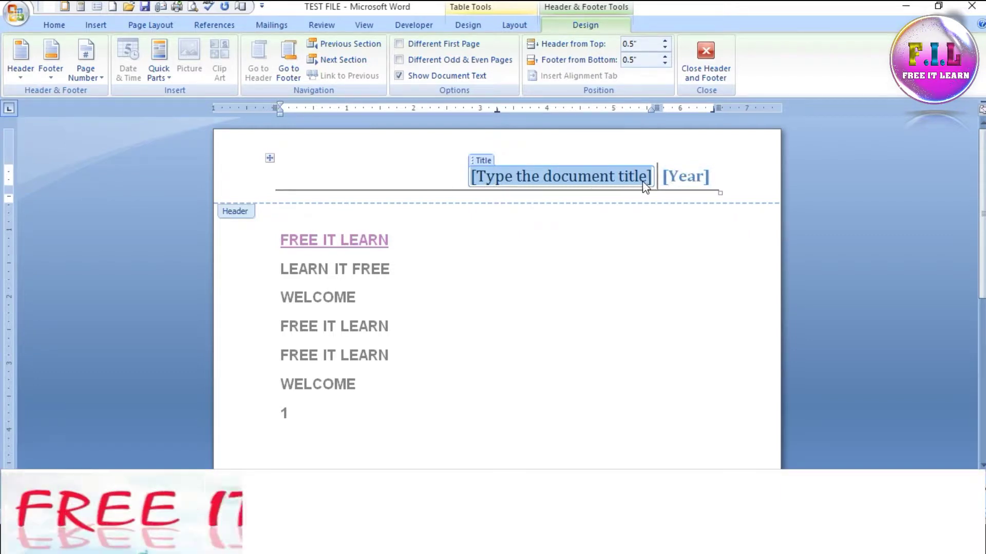
- Apply the Mod (Even Page) header and pick the 1st in its date calendar, giving Sep. 1
click(19, 80)
drag(298, 119, 298, 242)
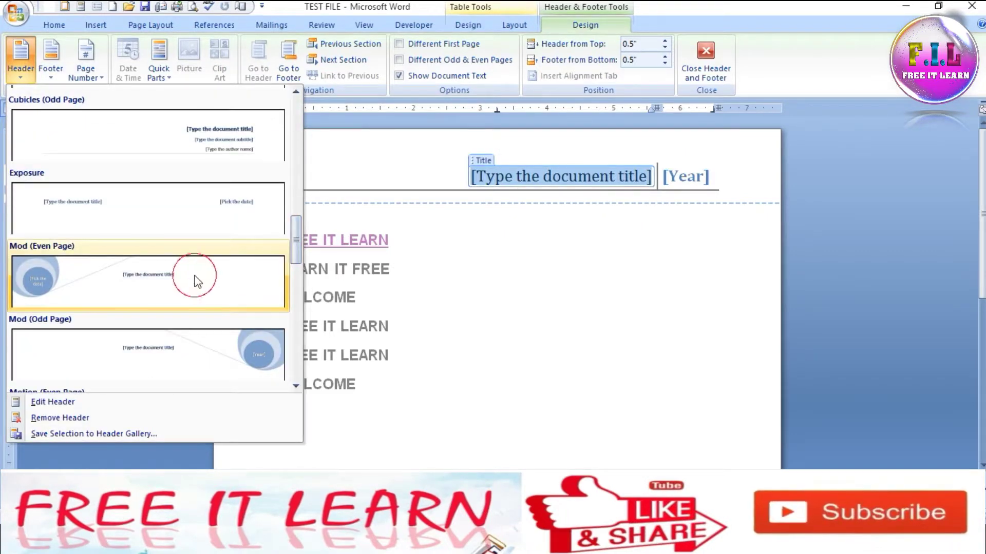
click(195, 276)
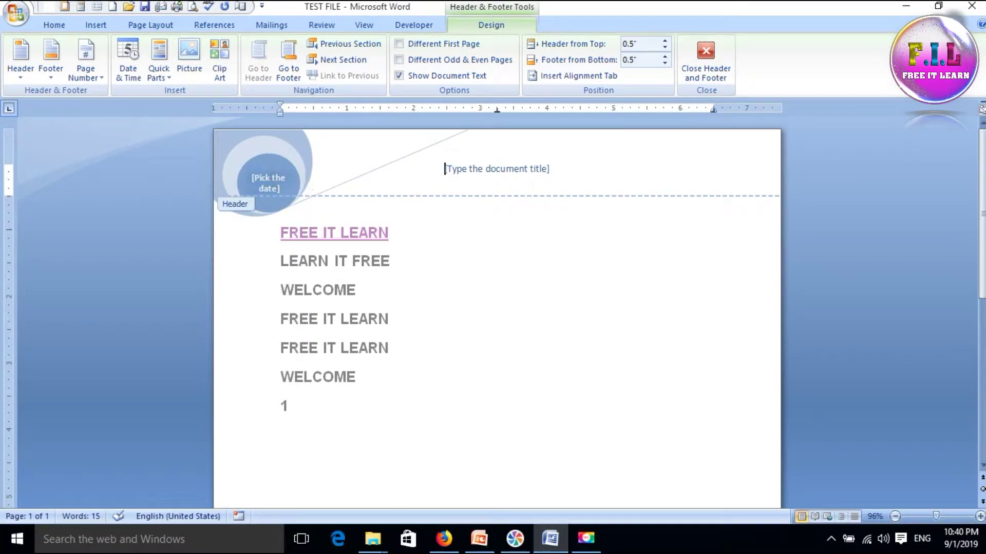
click(269, 179)
click(290, 191)
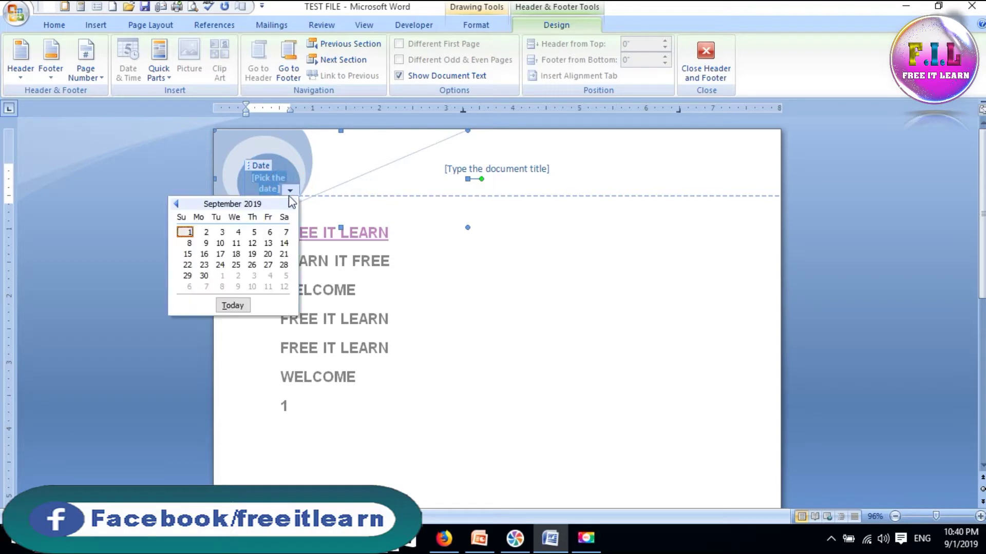
click(190, 233)
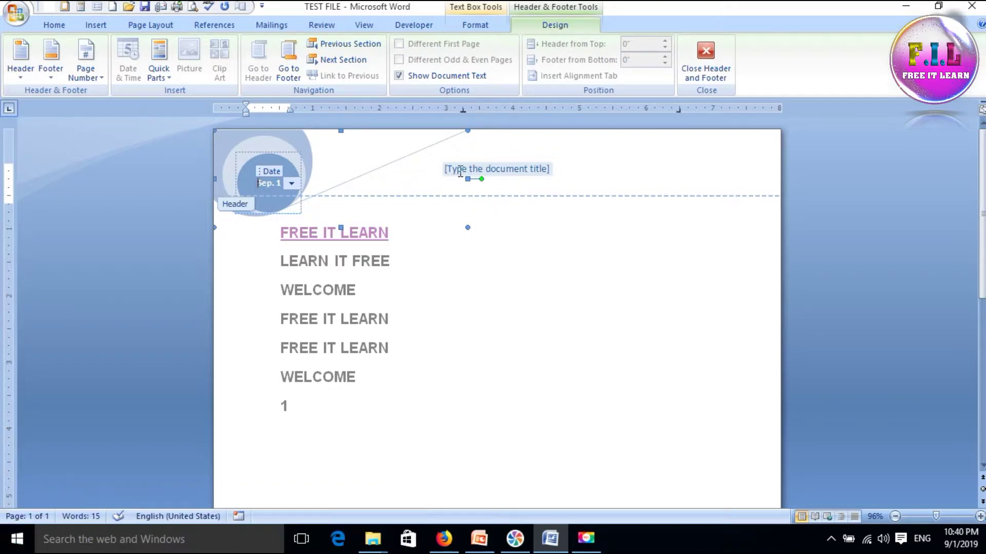
- Rotate the Mod header's circle shapes and drag the Sep. 1 date graphic to a new spot
drag(481, 177, 475, 212)
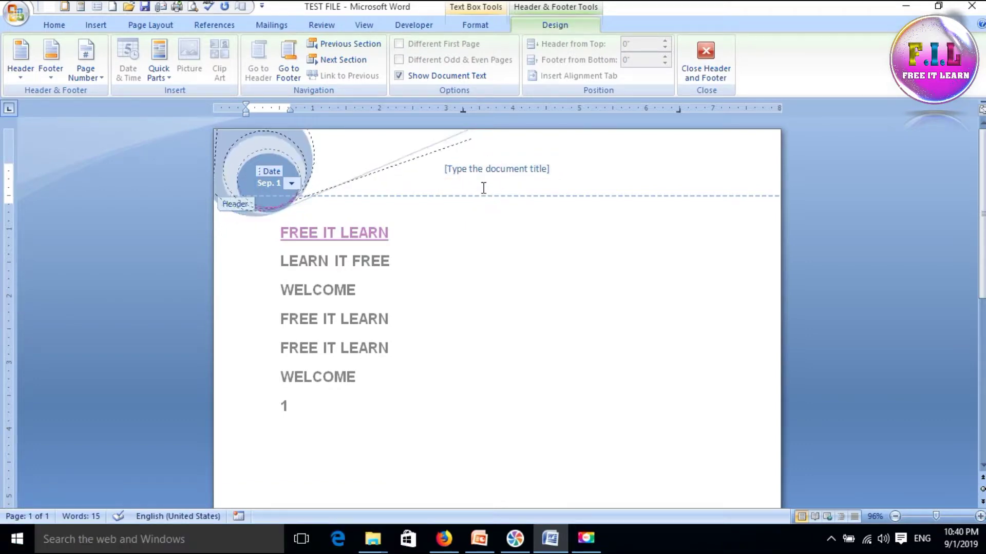
drag(475, 212, 467, 226)
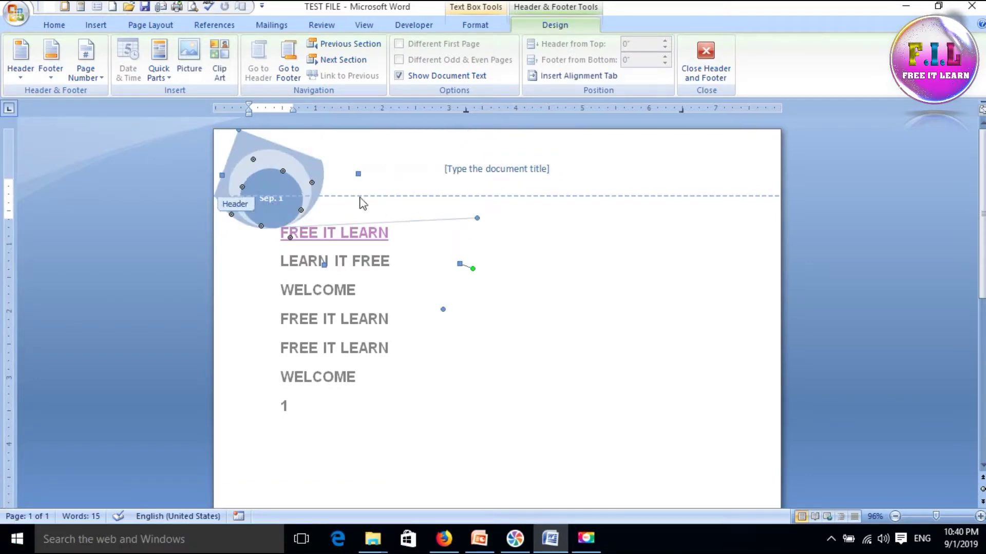
click(310, 177)
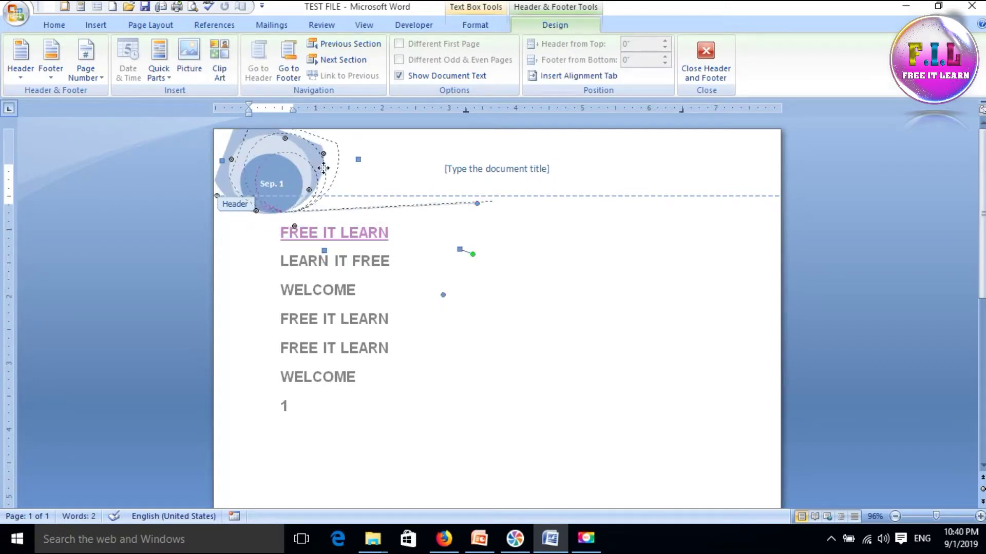
drag(311, 170, 337, 164)
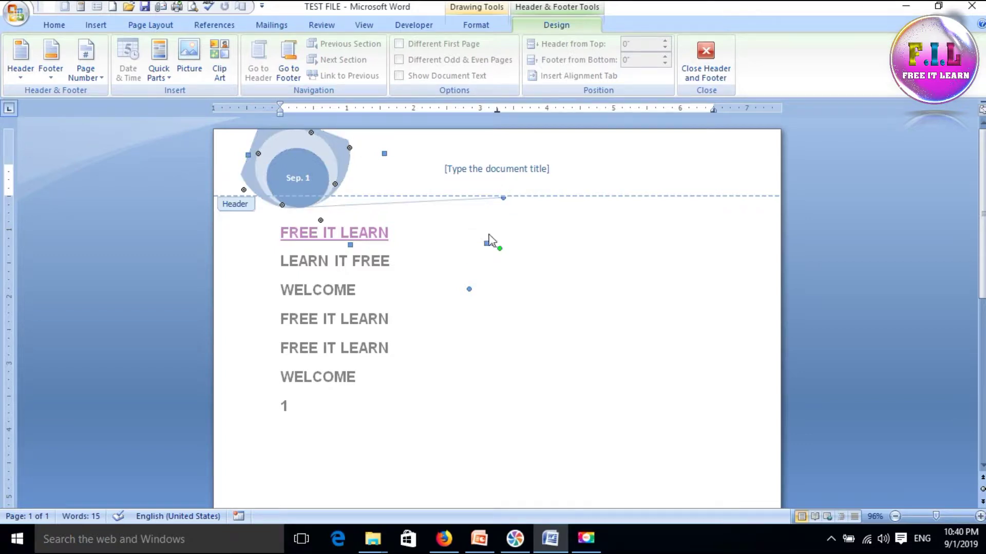
drag(501, 247, 508, 202)
drag(311, 198, 284, 223)
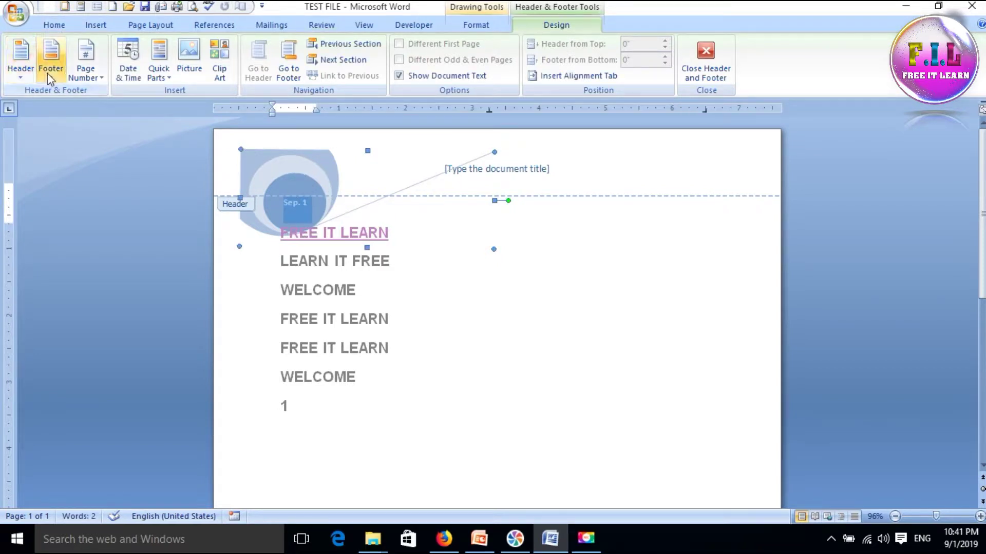
- Scroll the Built-In footer gallery down to the Motion styles and choose Motion (Even Page)
click(96, 25)
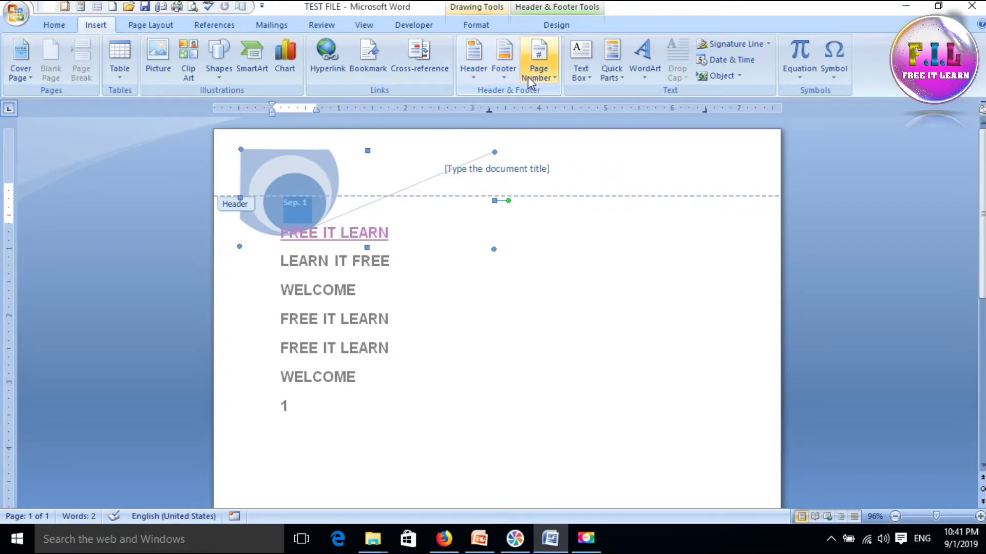
click(505, 76)
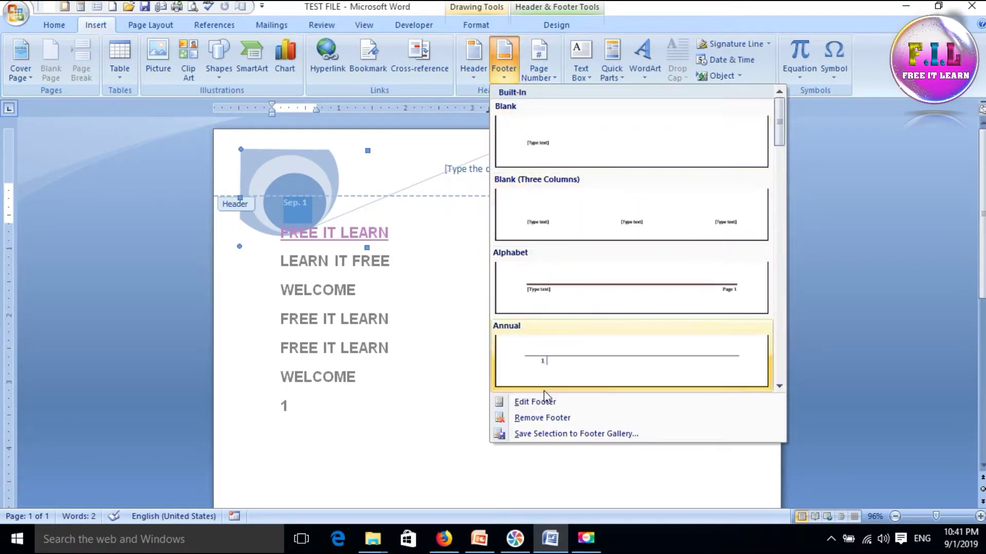
click(549, 404)
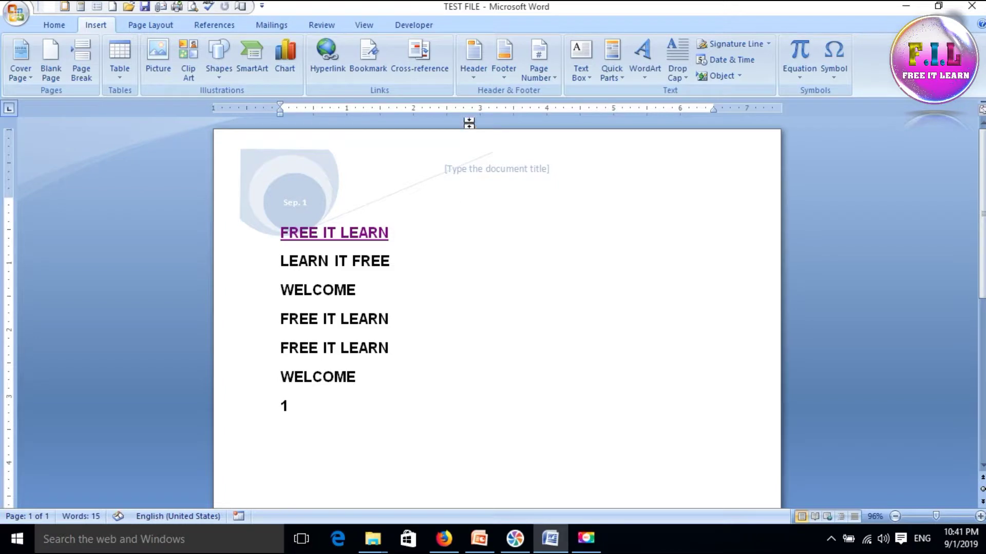
click(501, 77)
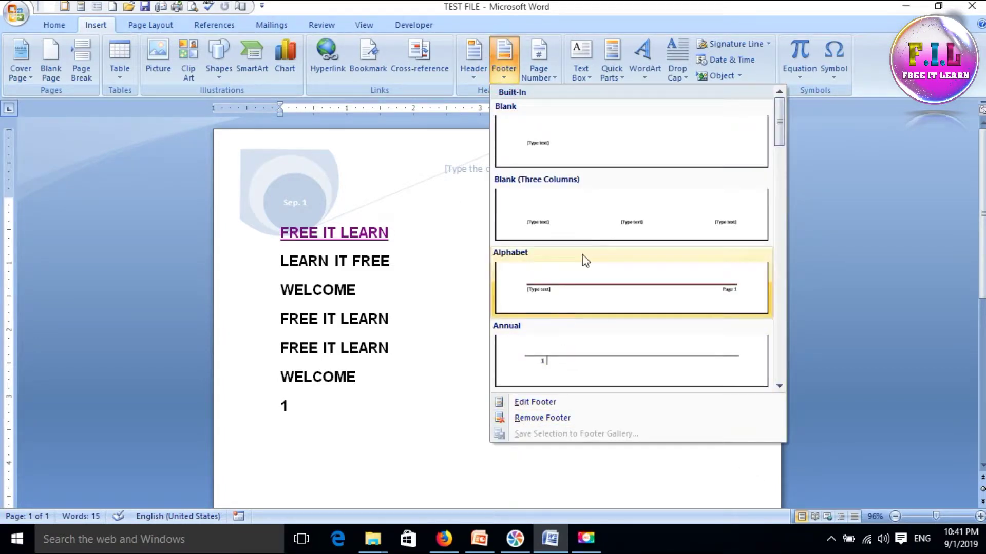
drag(780, 122, 781, 267)
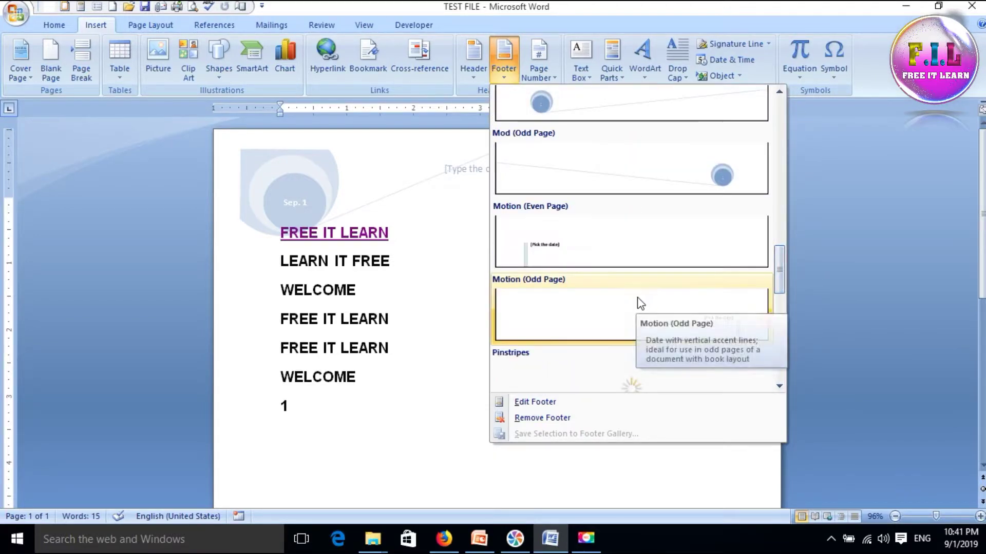
click(652, 245)
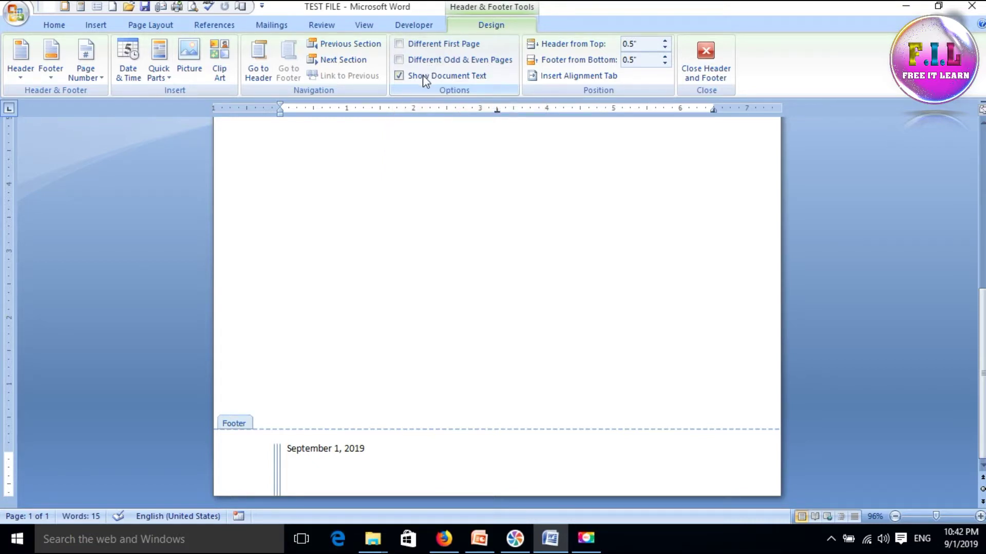
- Hide and re-show the body text around the September 1, 2019 footer, then scroll back up
click(398, 76)
click(398, 76)
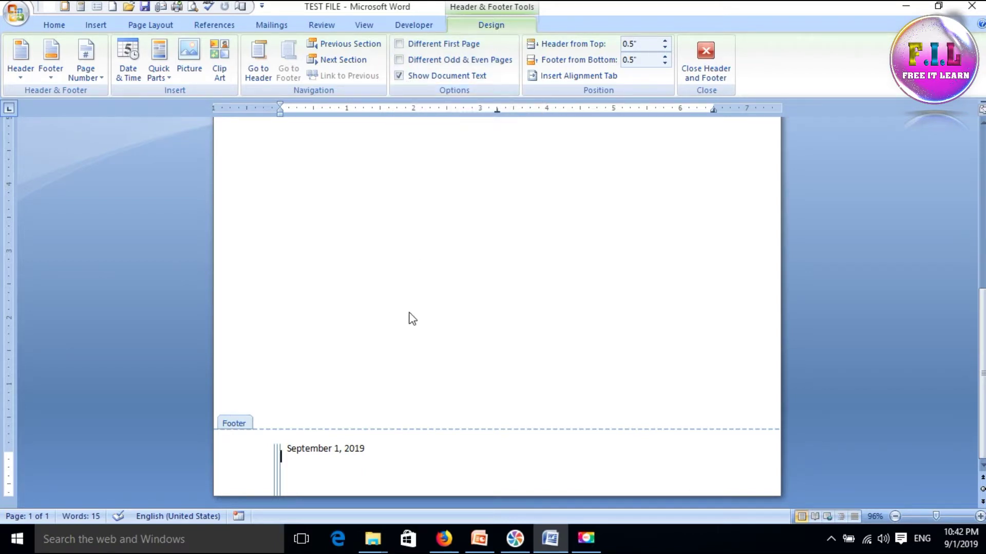
scroll(412, 318, up, 5)
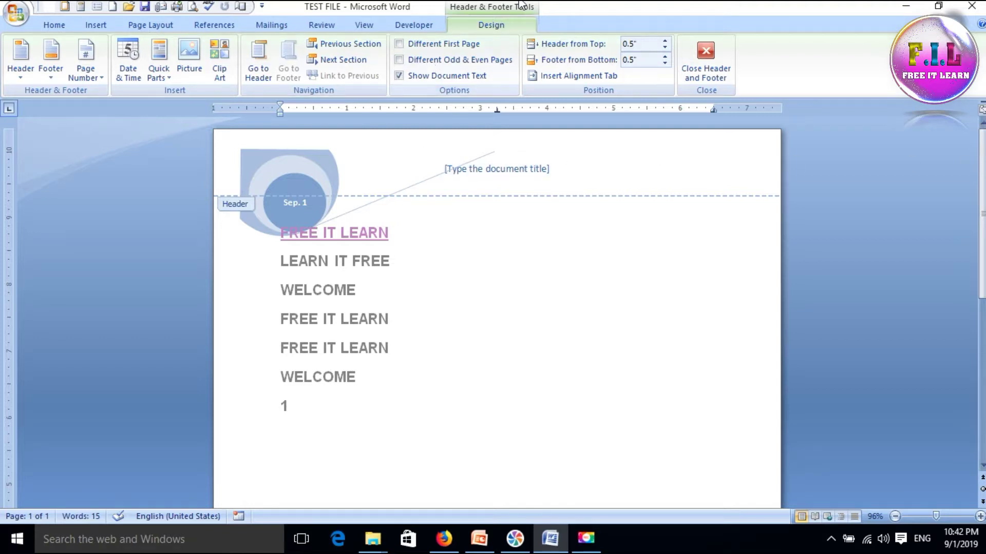
click(97, 25)
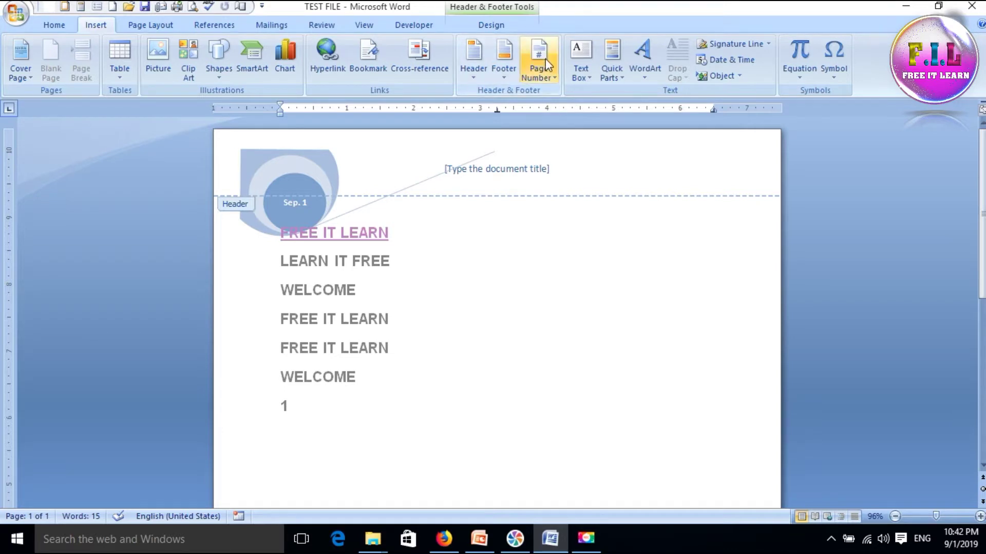
- Add a Tildes-style page number, ~ 1 ~, centred at the top of the page
click(550, 78)
mouse_move(567, 94)
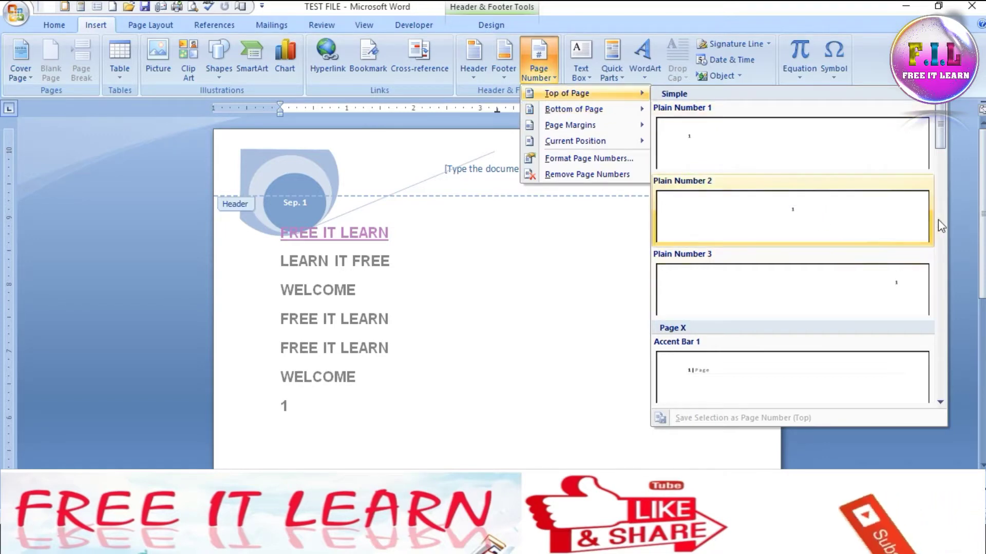
drag(941, 138, 942, 196)
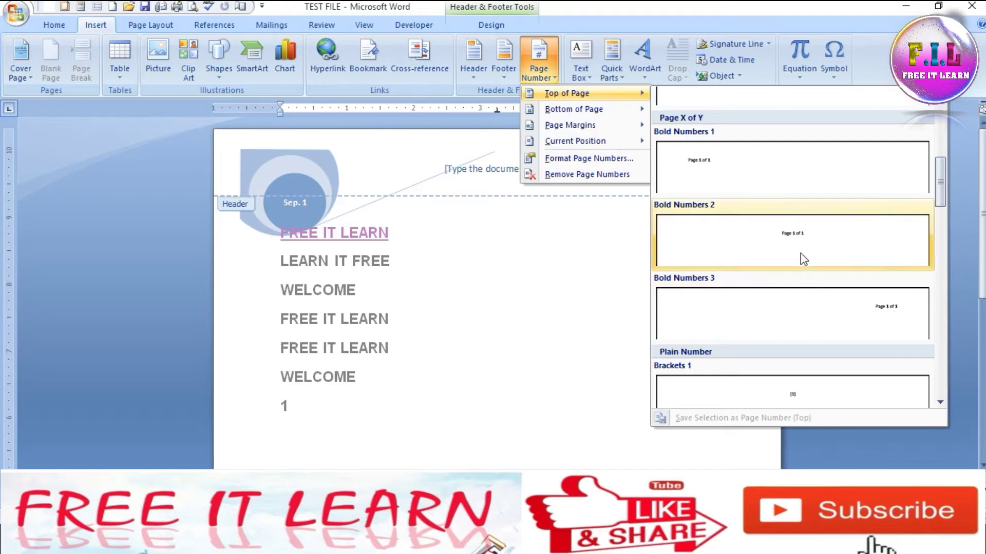
drag(940, 197, 944, 298)
click(823, 290)
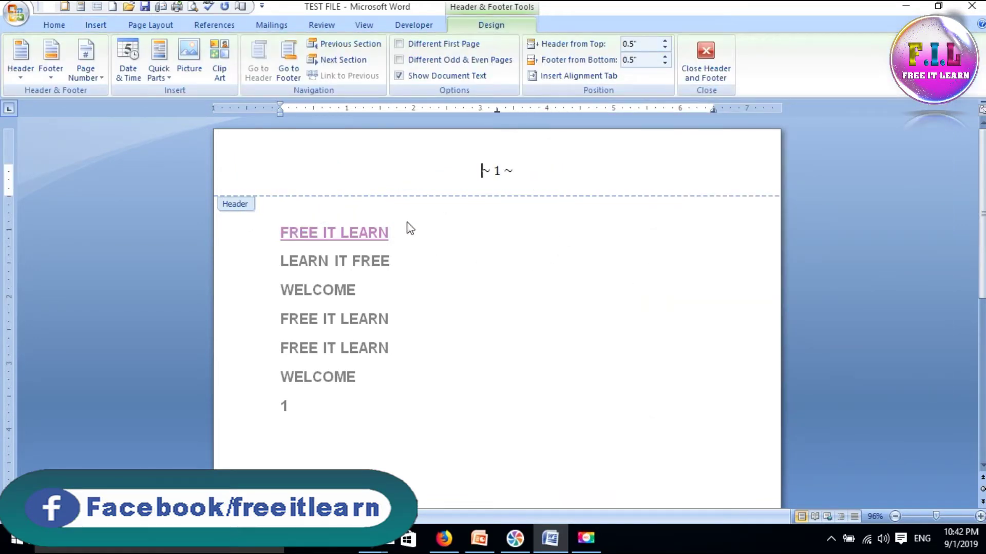
- Close the header and return to the body text
scroll(529, 297, down, 1)
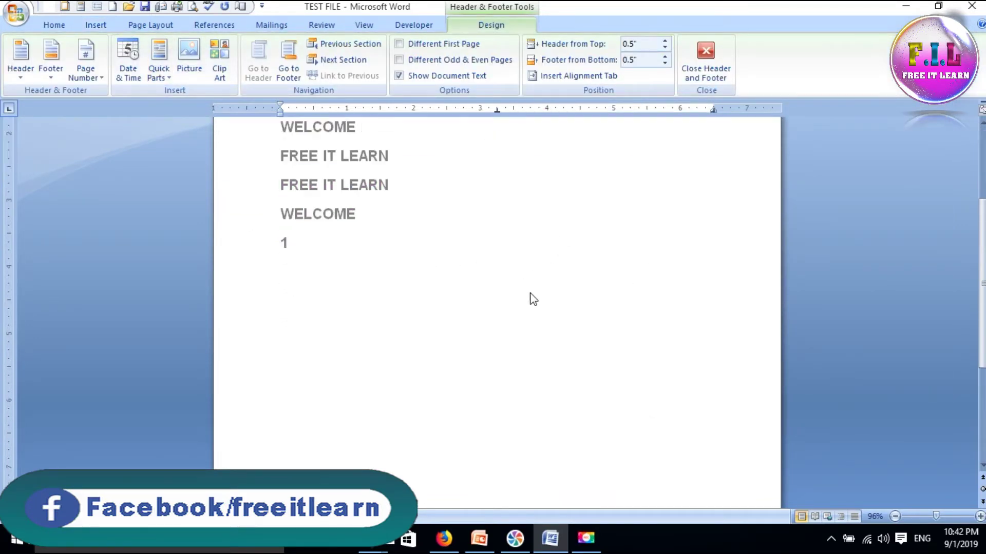
scroll(531, 313, down, 10)
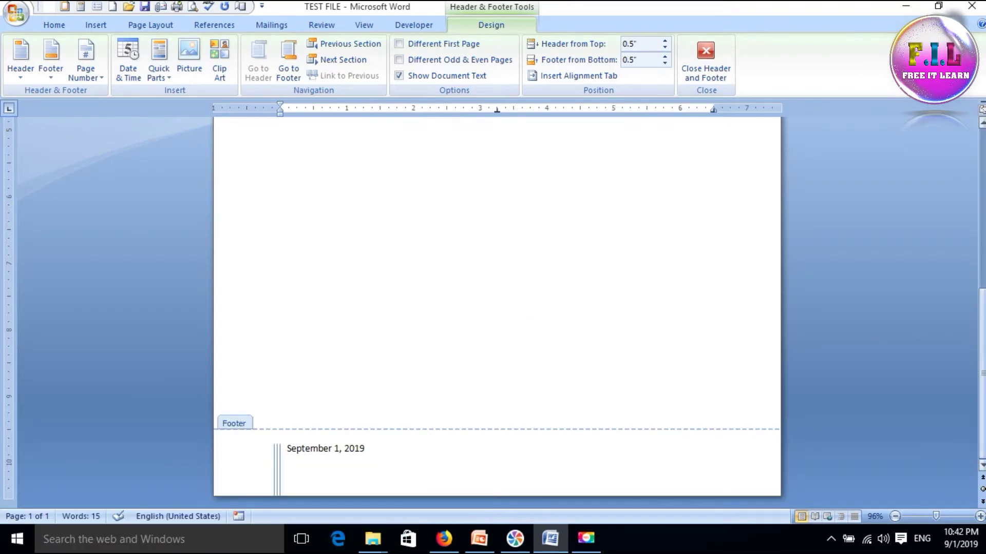
double_click(646, 337)
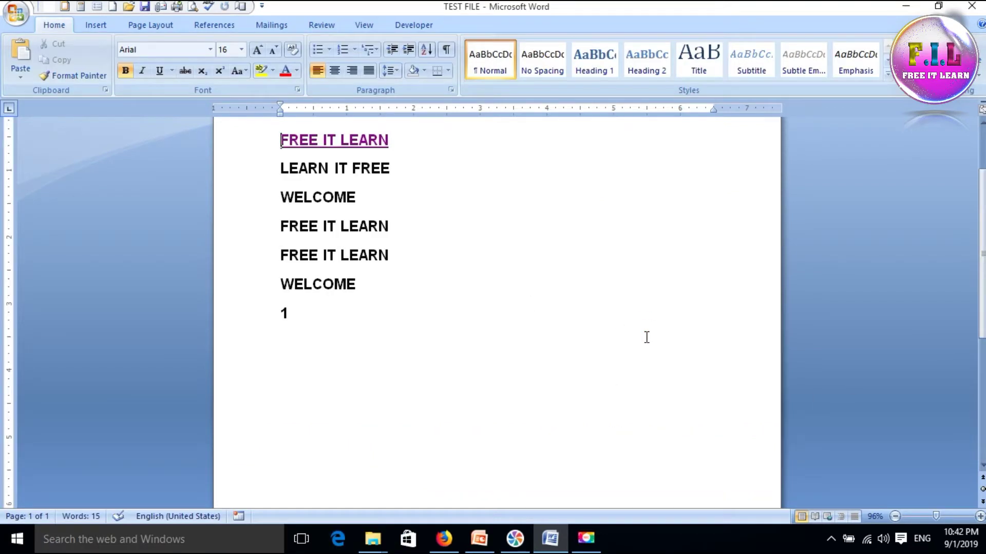
- Add blank lines and page breaks so the document runs to seven numbered pages
key(Return)
key(Return)
key(Return)
key(Return)
key(Return)
key(Return)
key(Return)
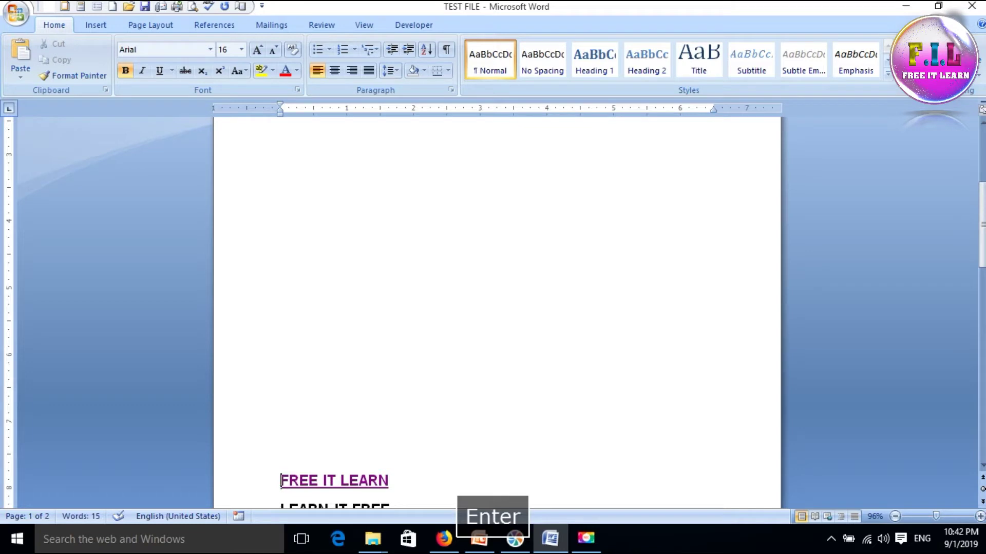
key(Down)
key(Down)
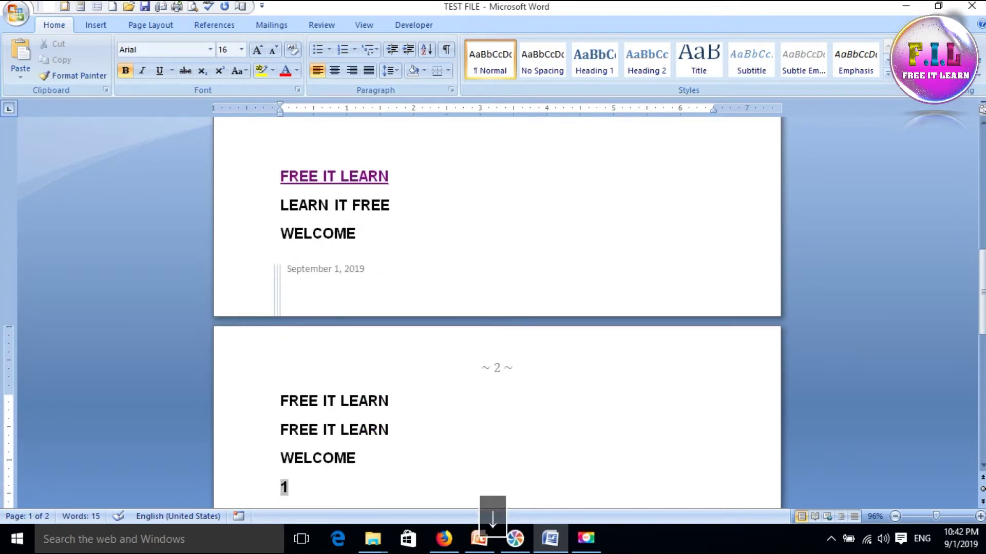
key(ctrl+Return)
key(ctrl+Return)
key(ctrl+Return)
key(ctrl+Return)
key(ctrl+Return)
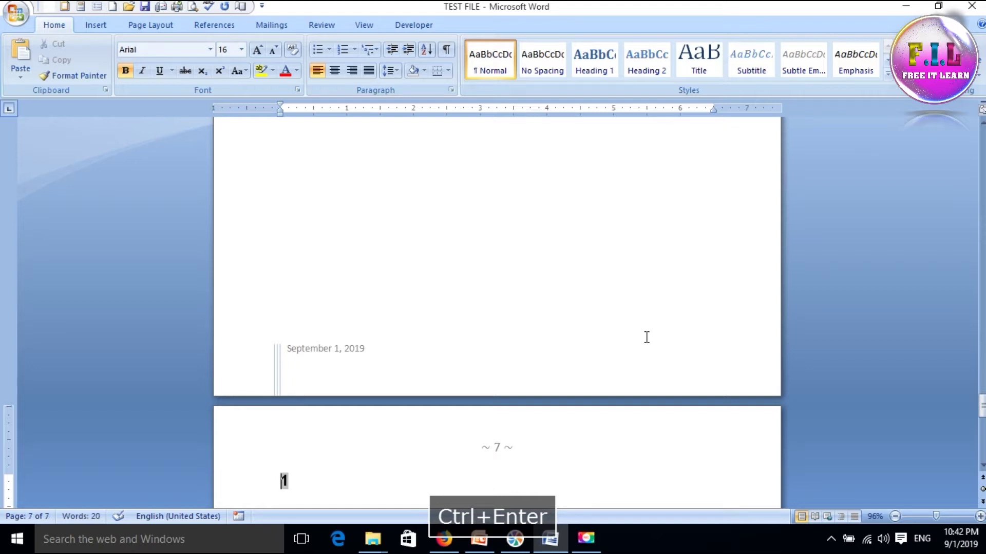
scroll(647, 337, up, 3)
scroll(647, 337, up, 2)
scroll(647, 337, up, 4)
scroll(647, 338, up, 3)
scroll(647, 337, up, 3)
scroll(647, 338, up, 3)
scroll(646, 337, up, 3)
scroll(646, 337, up, 3)
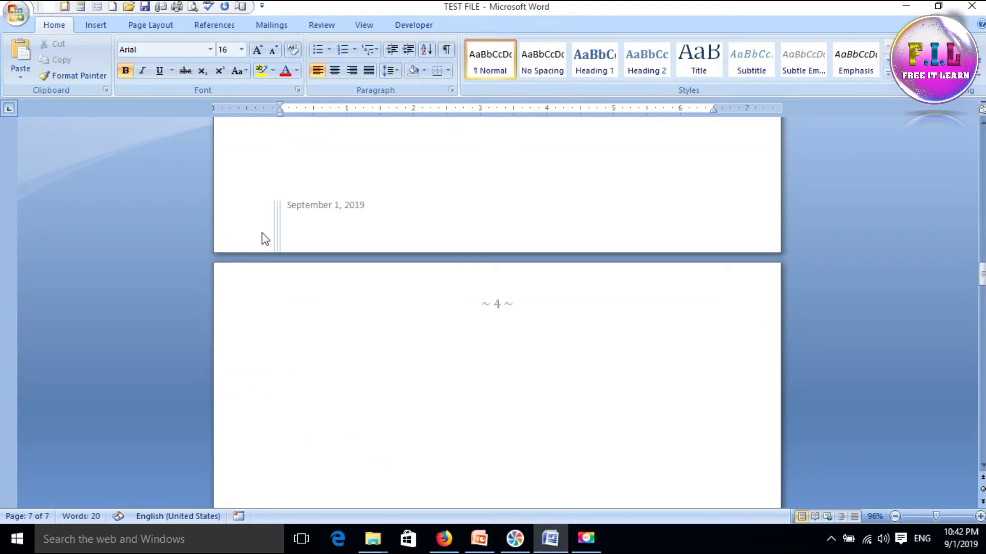
- Look through the Page Number styles for Bottom of Page and Current Position
click(98, 25)
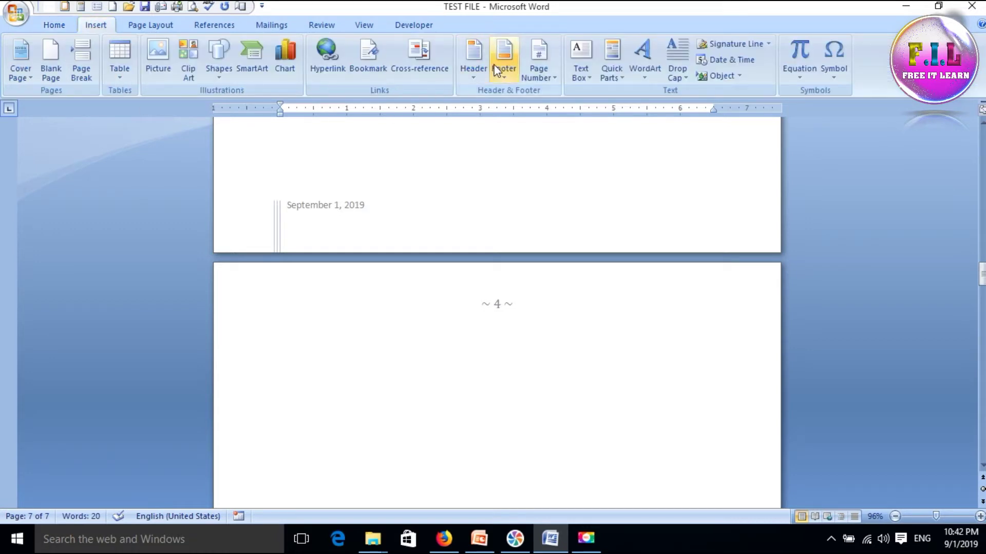
click(539, 70)
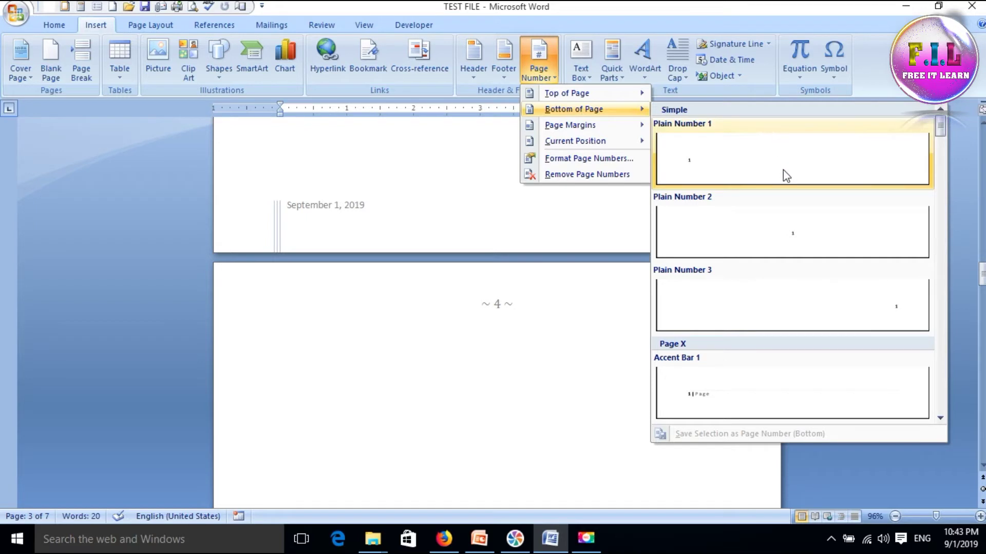
drag(940, 126, 939, 295)
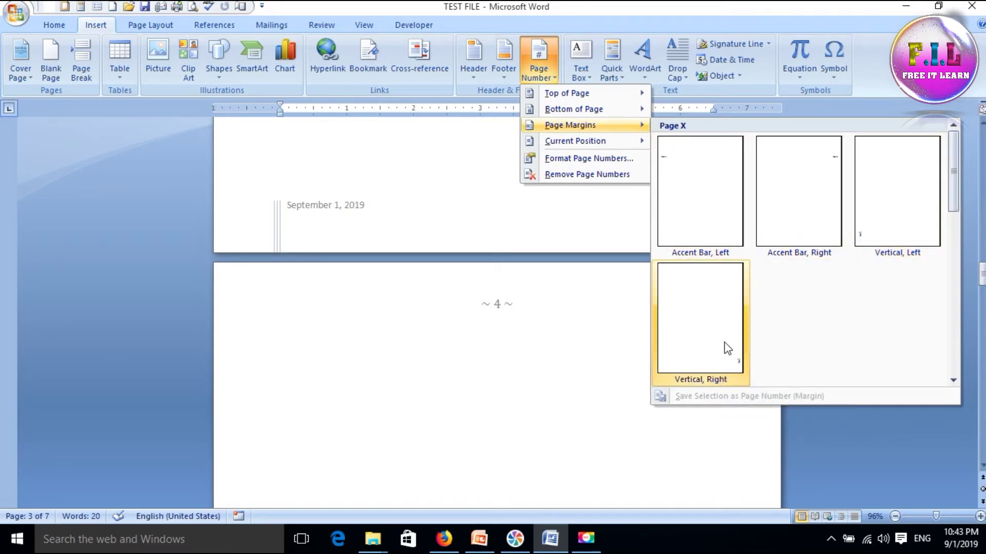
mouse_move(575, 141)
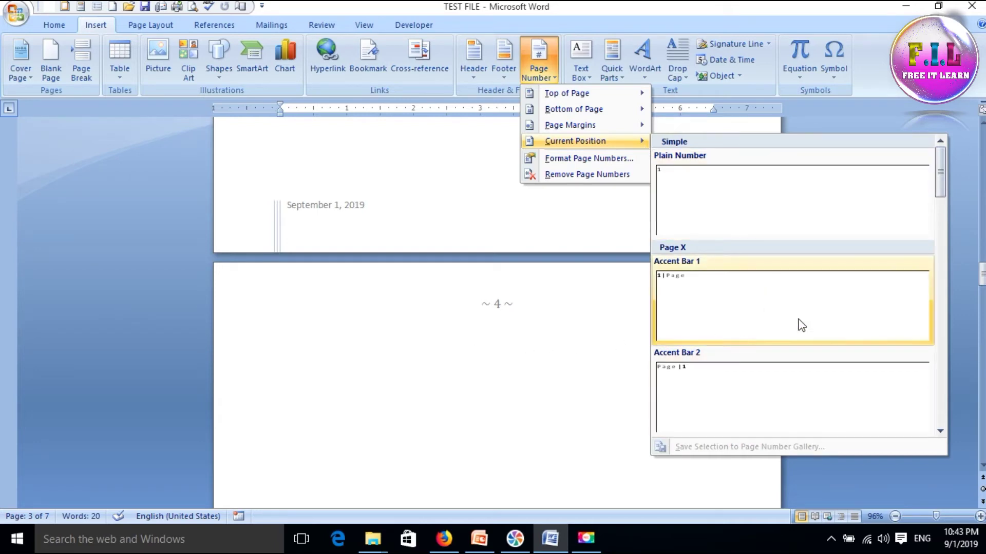
drag(939, 172, 947, 250)
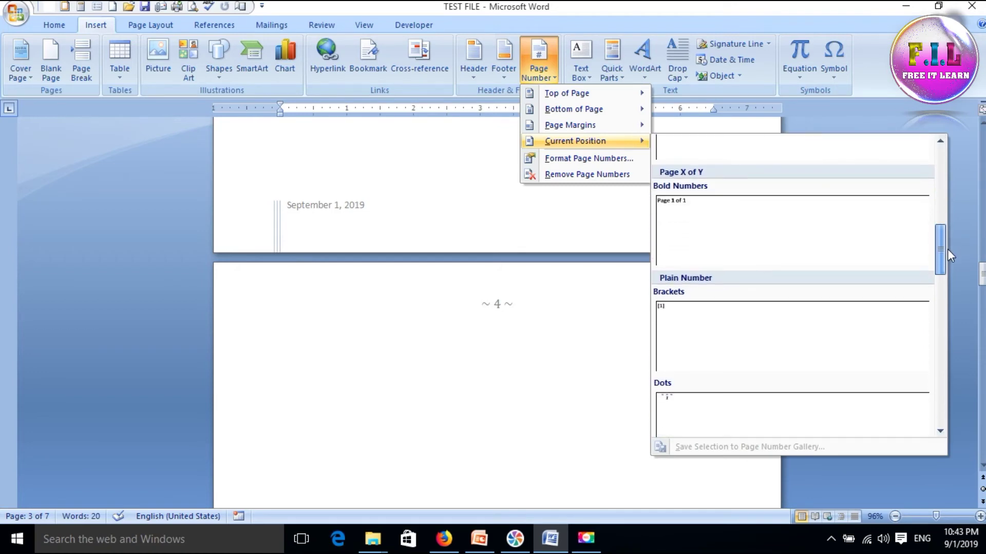
drag(942, 256, 941, 347)
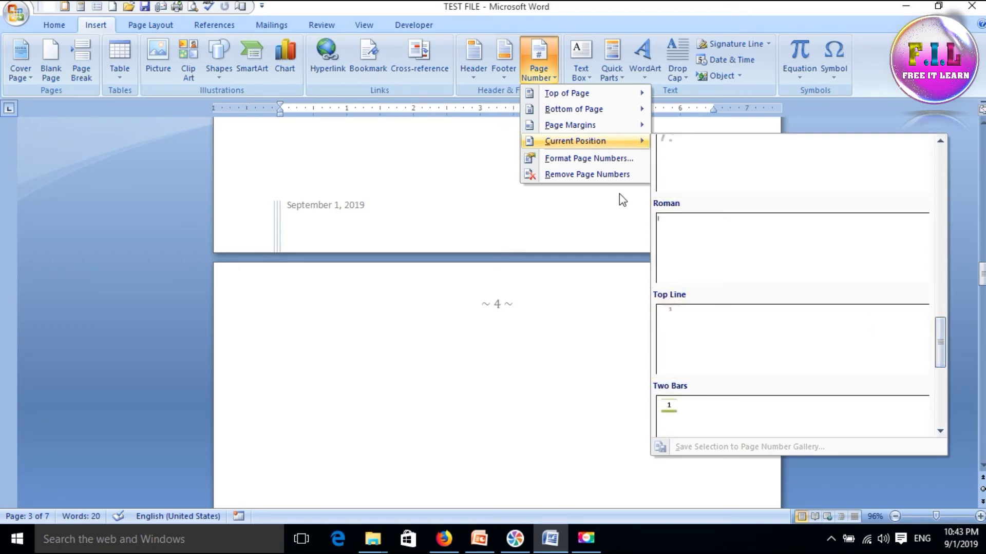
- In the Page Number Format dialog, review the number formats and set Start at to 2
click(595, 160)
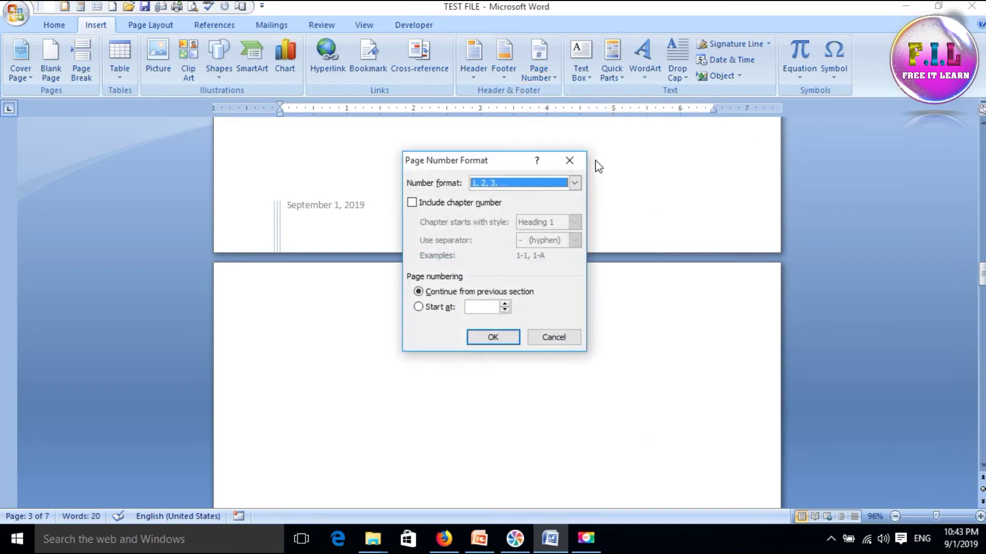
click(575, 183)
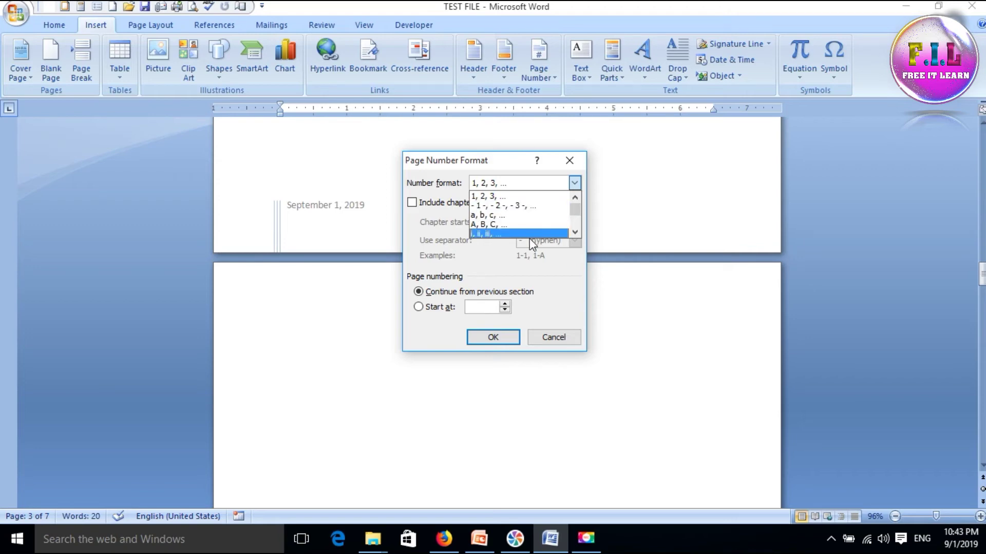
click(575, 216)
drag(574, 215, 574, 226)
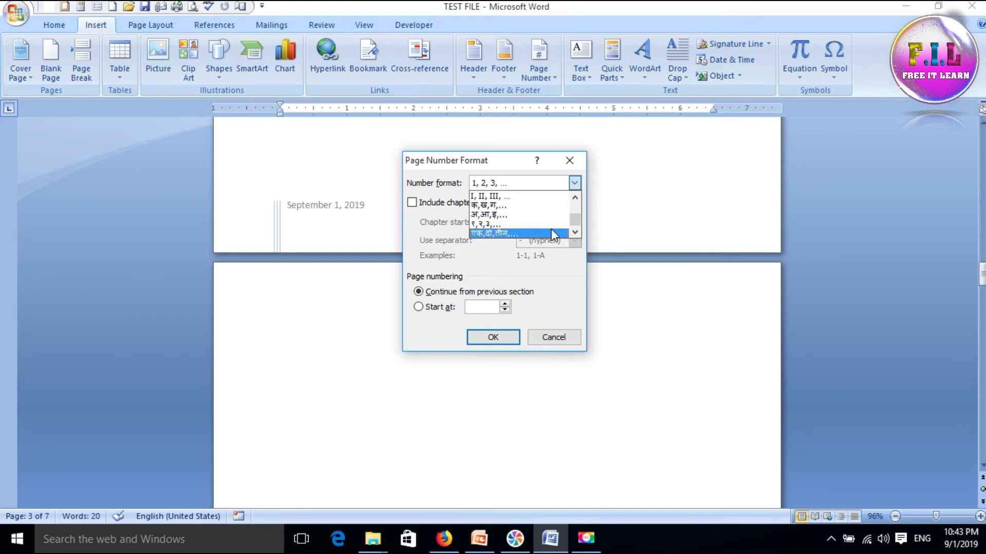
click(498, 308)
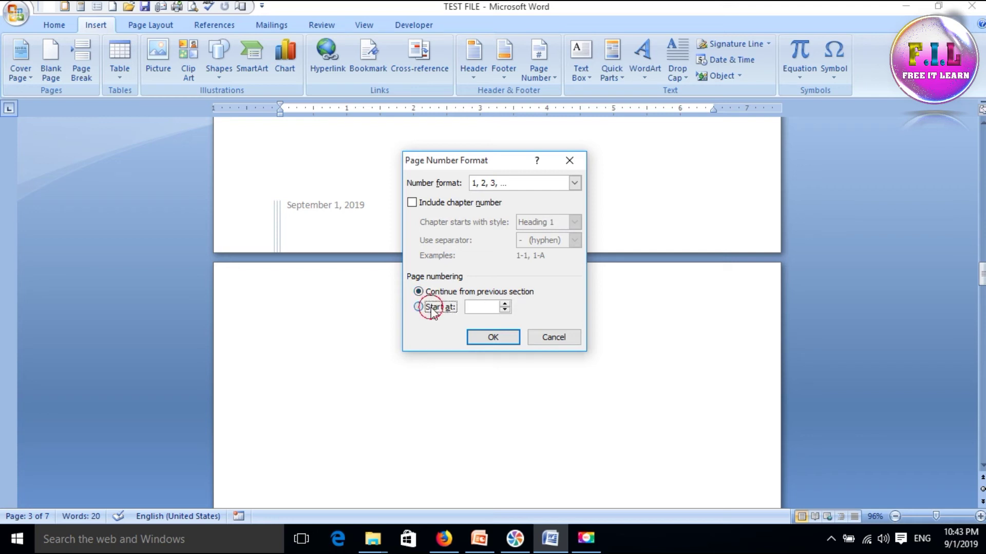
text(2)
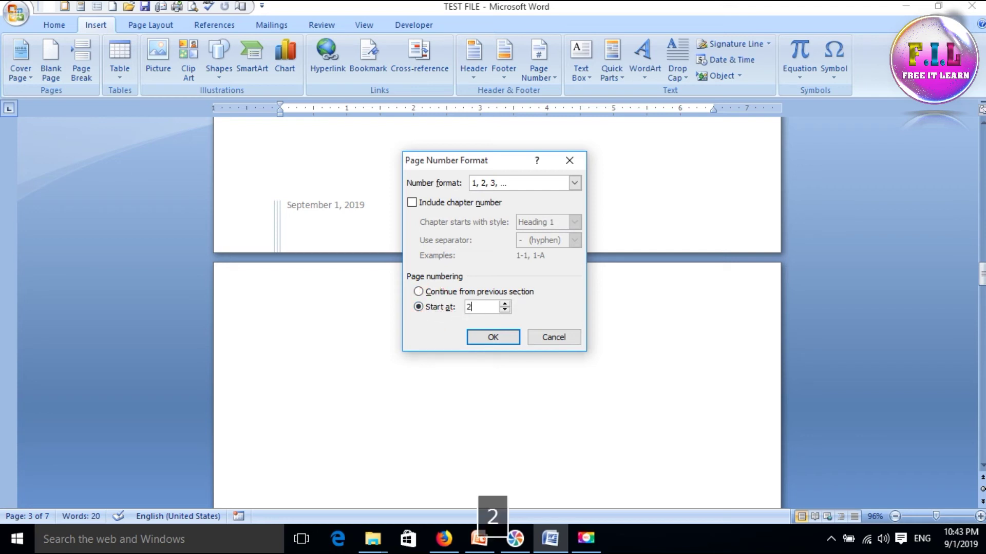
click(493, 337)
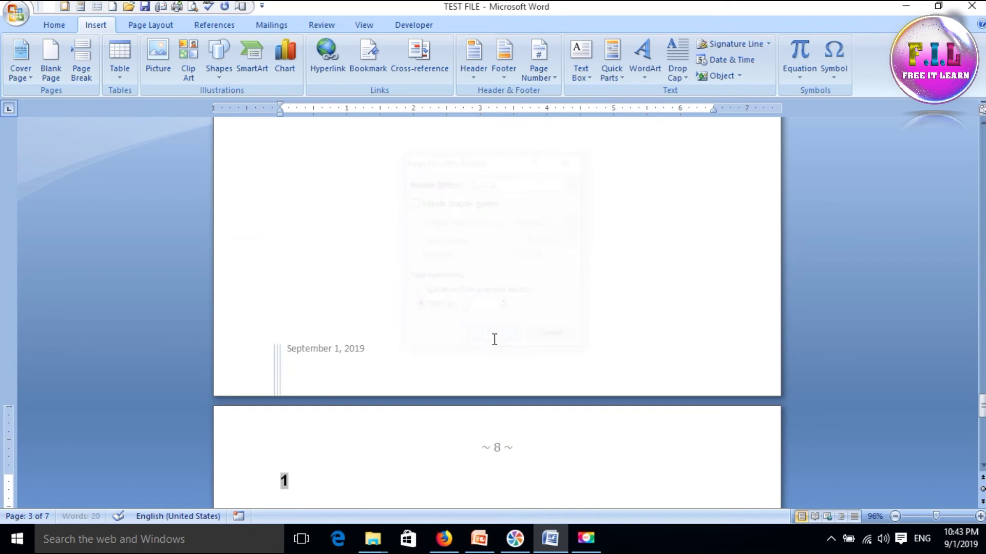
scroll(532, 251, up, 1)
scroll(531, 252, down, 8)
scroll(531, 251, down, 5)
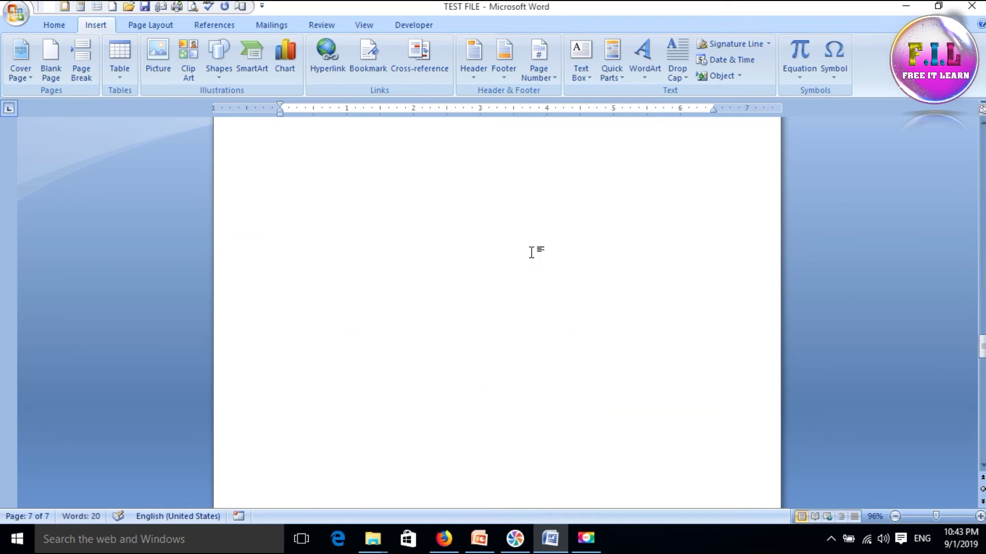
drag(982, 347, 981, 149)
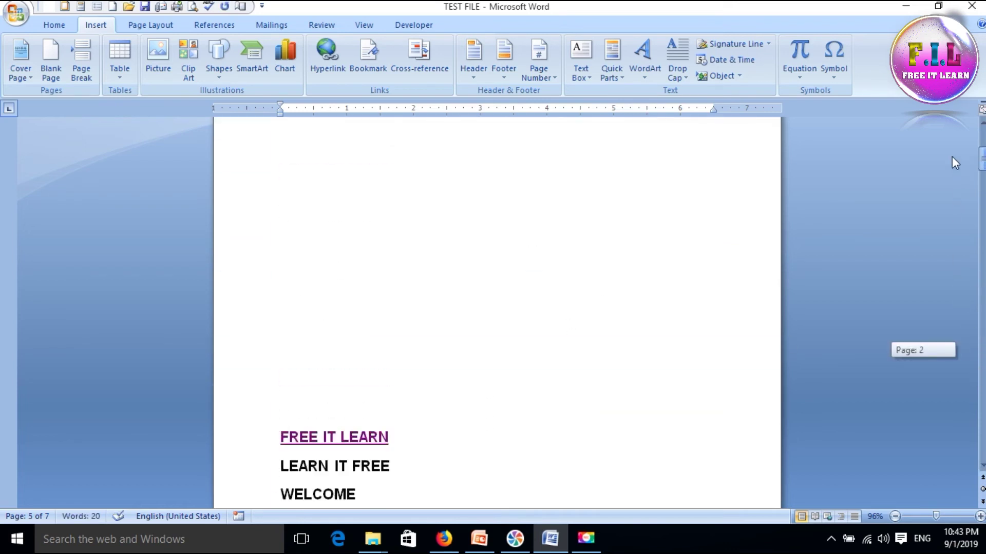